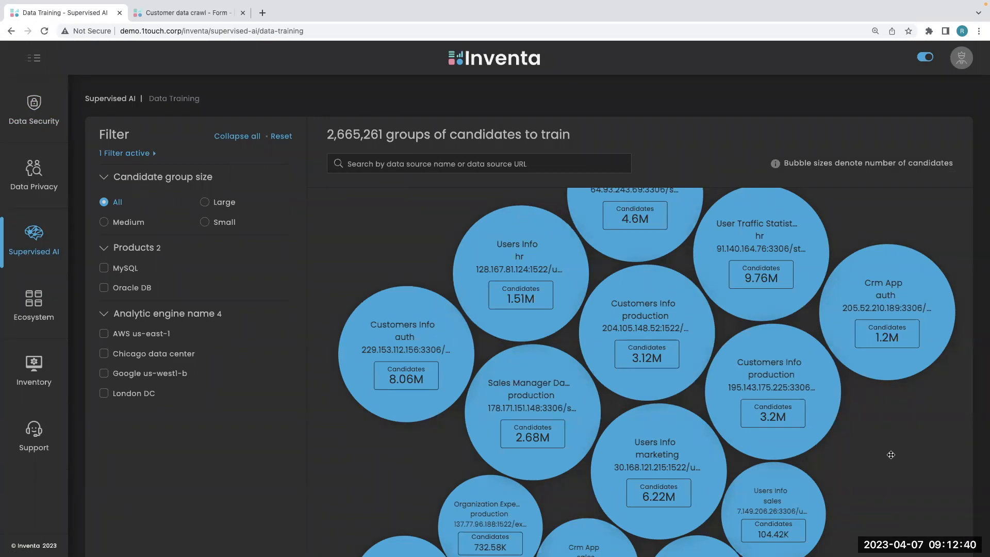
# Step: Open training for the production Customers Info candidate group at 204.105.148.52:1522/customers
pyautogui.scroll(-2, 891, 455)
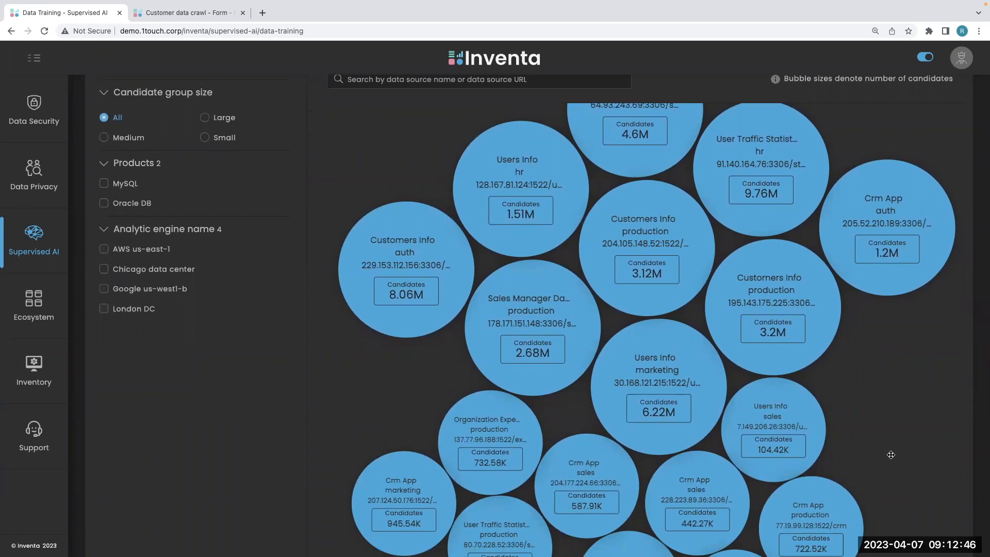
pyautogui.click(638, 278)
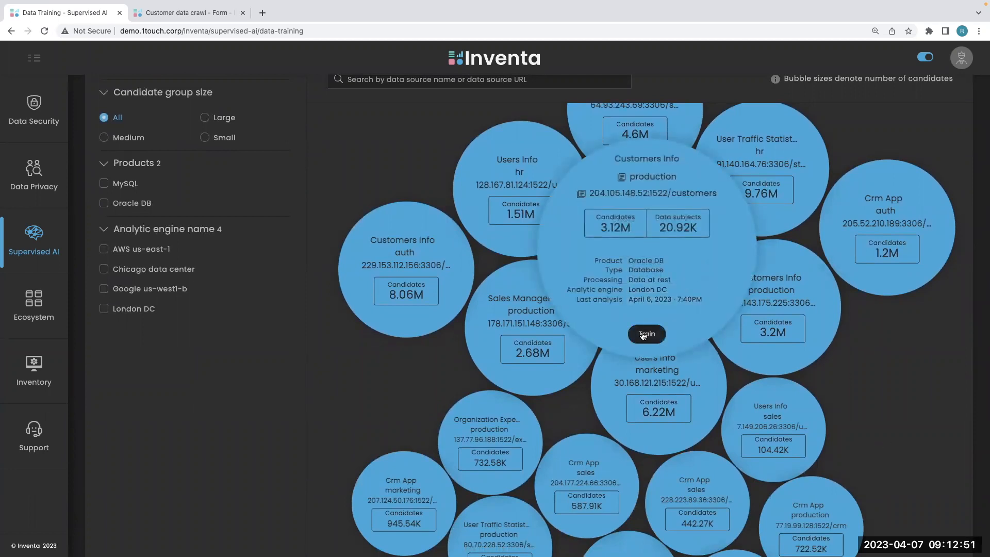
pyautogui.click(645, 334)
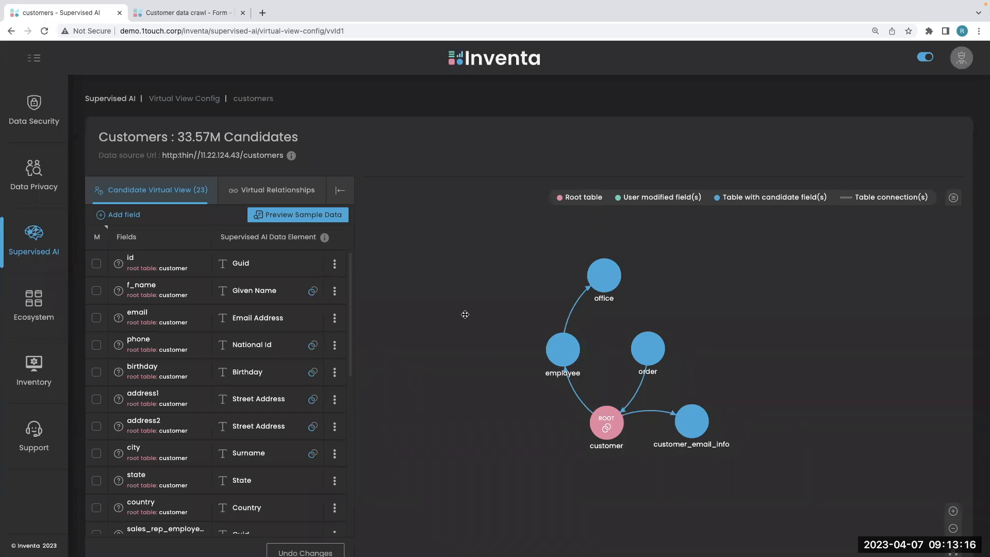
# Step: Examine the virtual relationships between the database tables, and open the sample data preview for the candidate virtual view
pyautogui.click(291, 193)
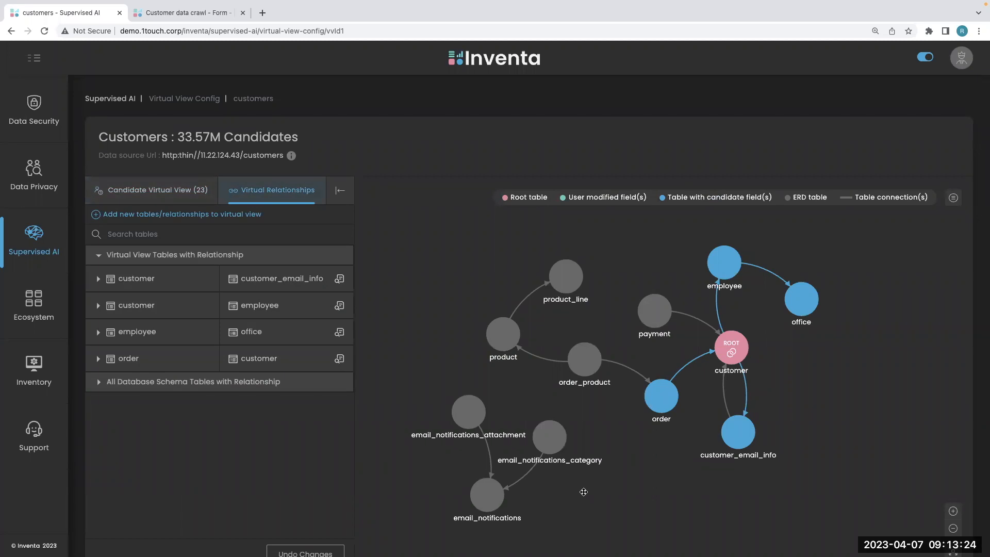
pyautogui.moveTo(584, 492); pyautogui.dragTo(455, 385)
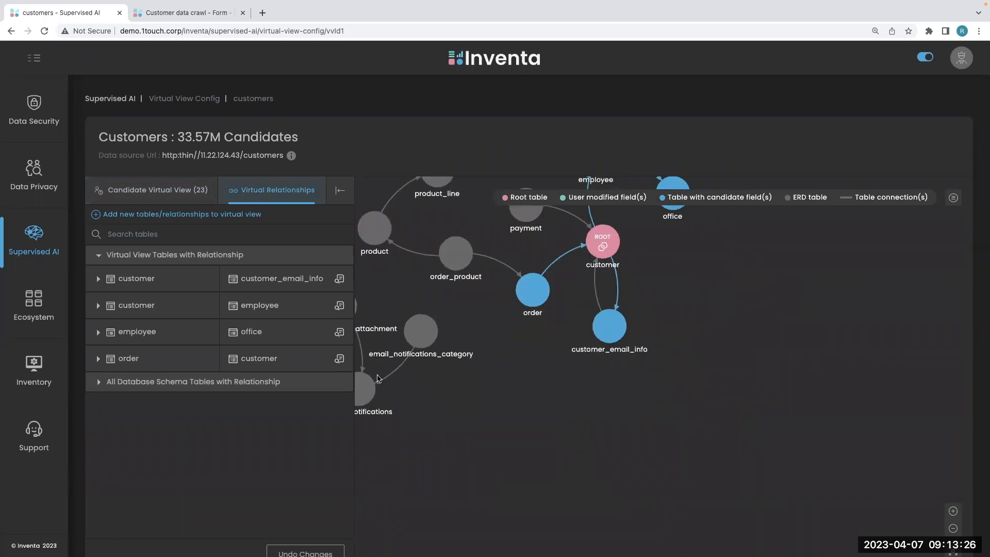
pyautogui.moveTo(422, 286); pyautogui.dragTo(539, 353)
pyautogui.click(158, 191)
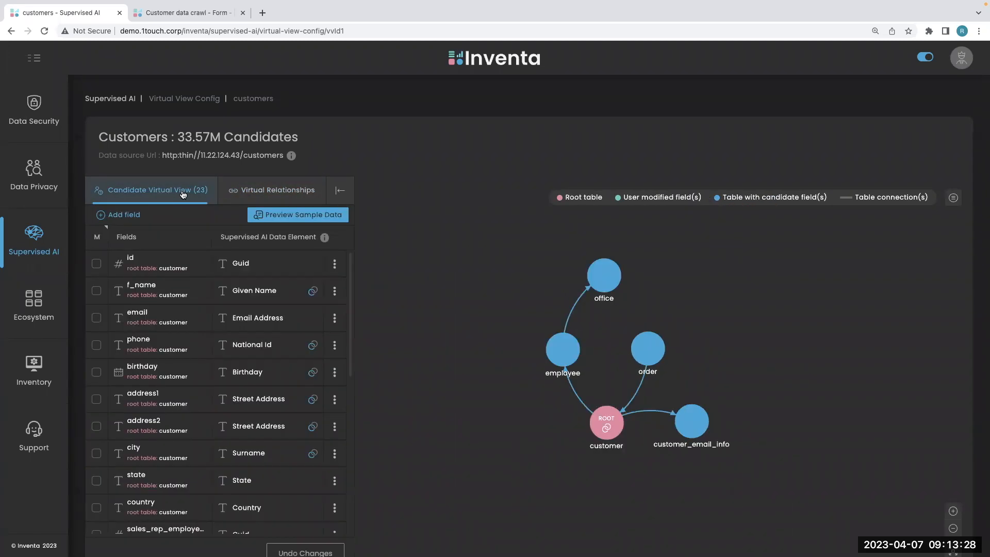
pyautogui.click(316, 216)
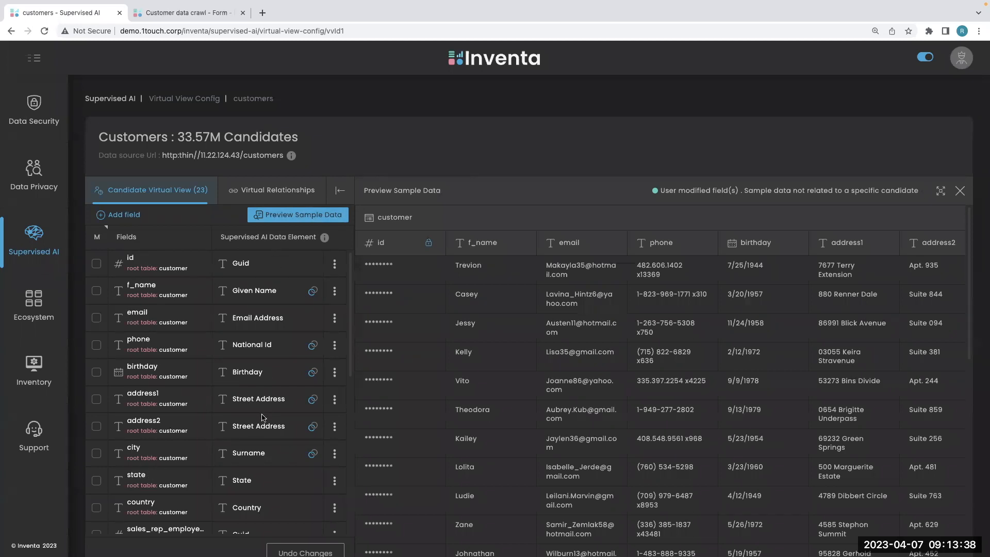
# Step: Match the customer table's sales_rep_employe… field to the Health Patient ID data element and save the mapping
pyautogui.scroll(-2, 272, 463)
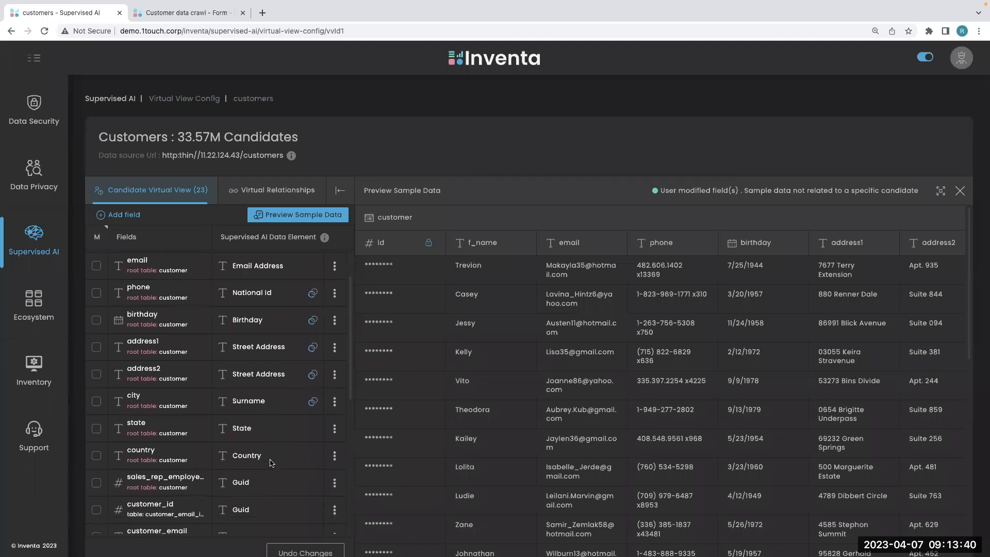
pyautogui.scroll(-1, 272, 462)
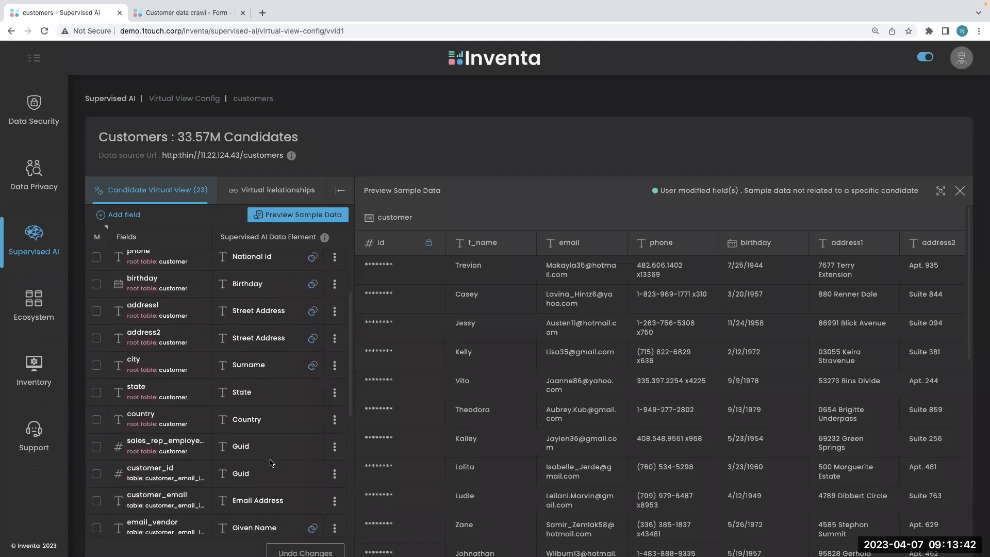
pyautogui.click(335, 447)
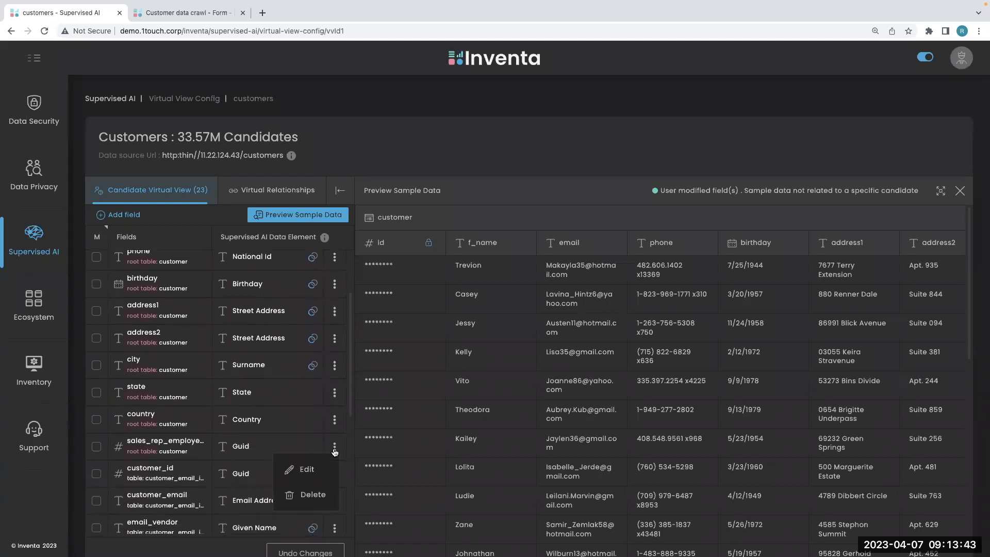
pyautogui.click(320, 473)
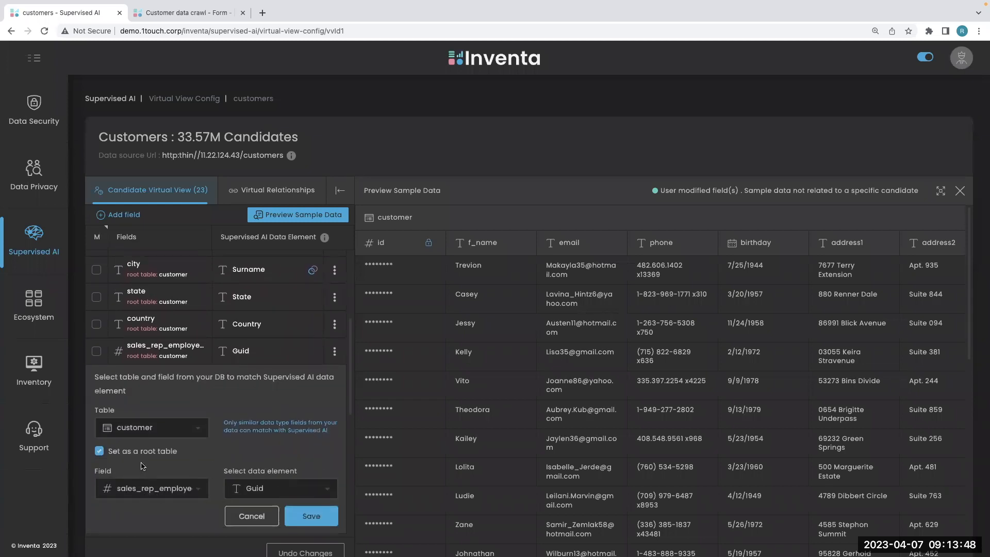
pyautogui.click(262, 488)
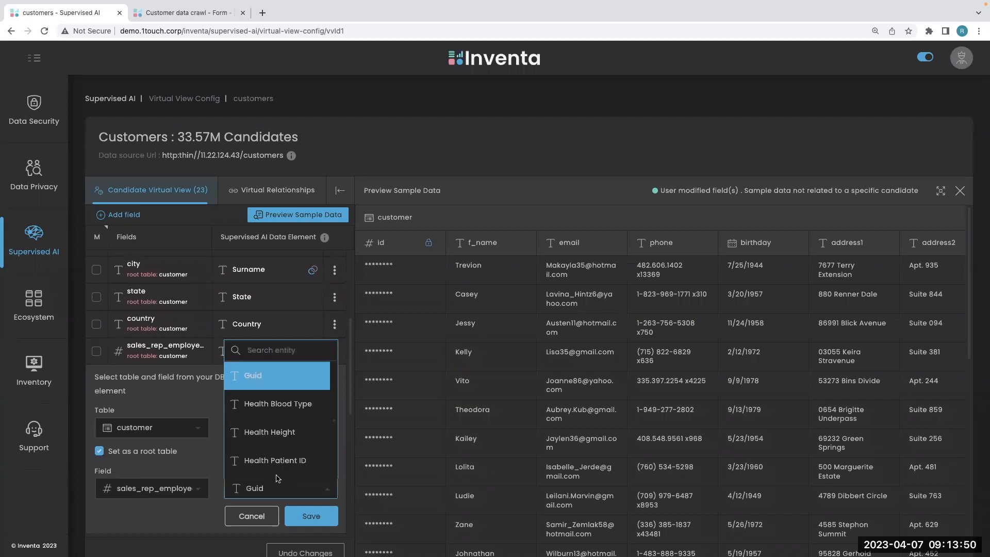
pyautogui.click(296, 467)
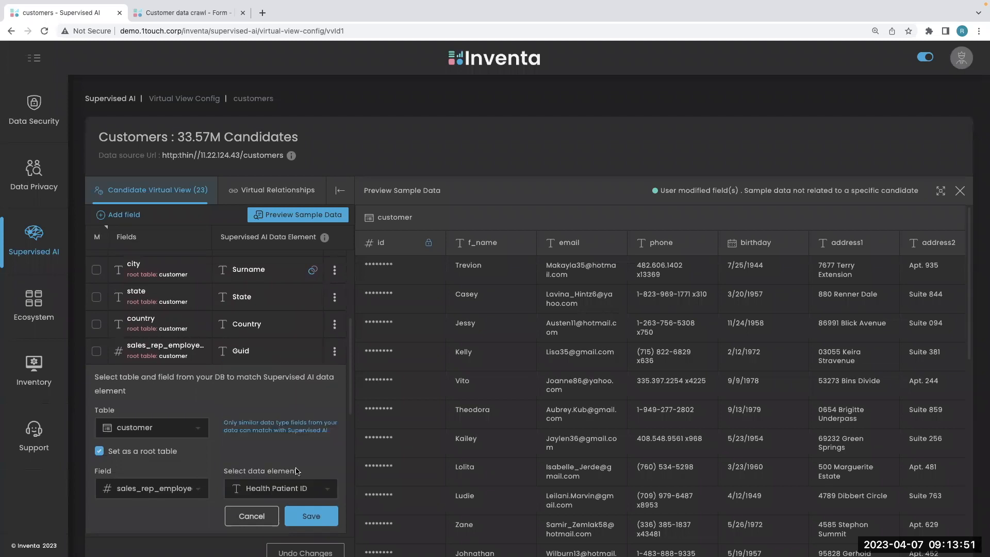
pyautogui.click(311, 516)
# Step: Look through the customer table's sample records and close the preview
pyautogui.scroll(-5, 729, 382)
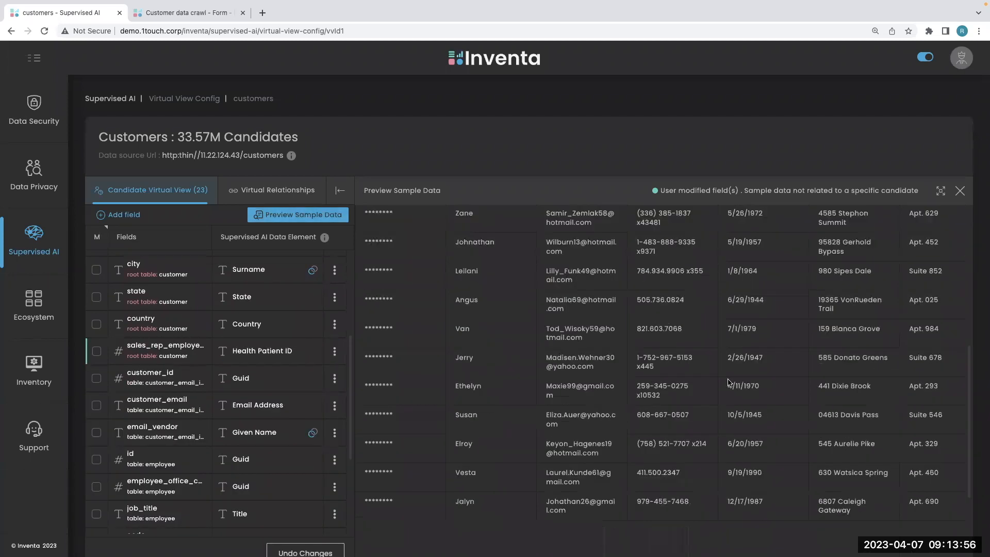
pyautogui.scroll(-2, 774, 344)
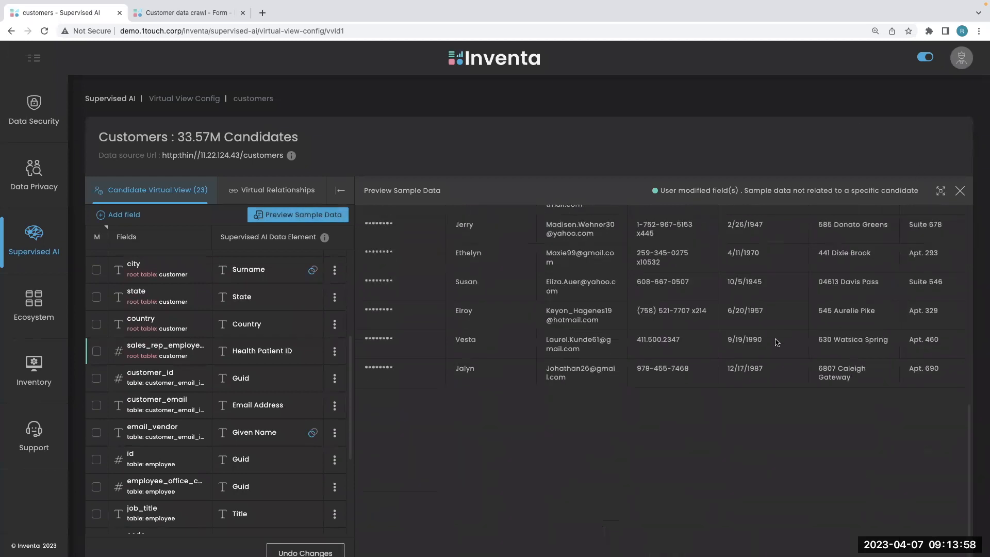
pyautogui.scroll(5, 780, 297)
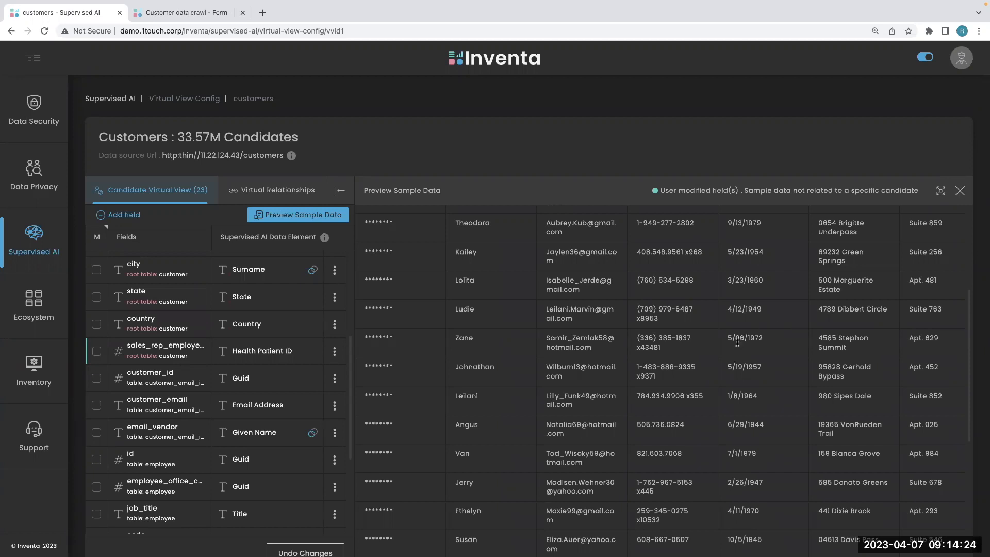
pyautogui.scroll(4, 753, 325)
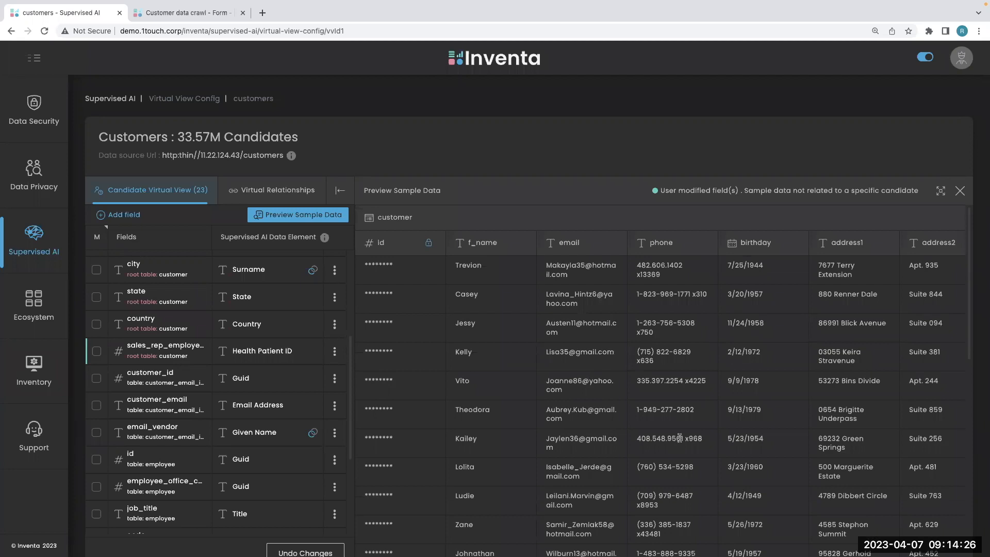
pyautogui.click(960, 192)
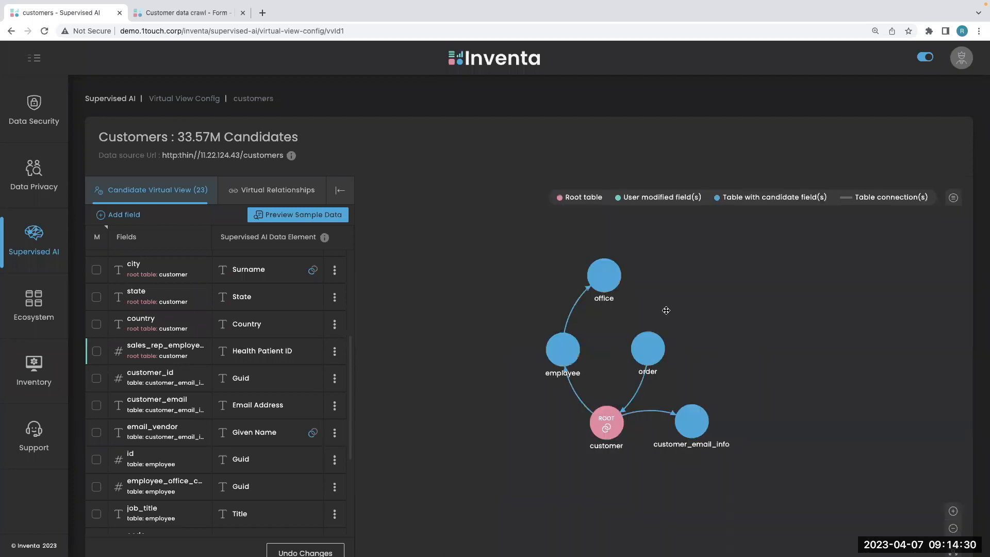
# Step: Mark the virtual view as an RDA named "European Subsidiary" with description "Table containing EMEA customers", and submit the view as valid
pyautogui.scroll(-2, 683, 516)
pyautogui.click(681, 523)
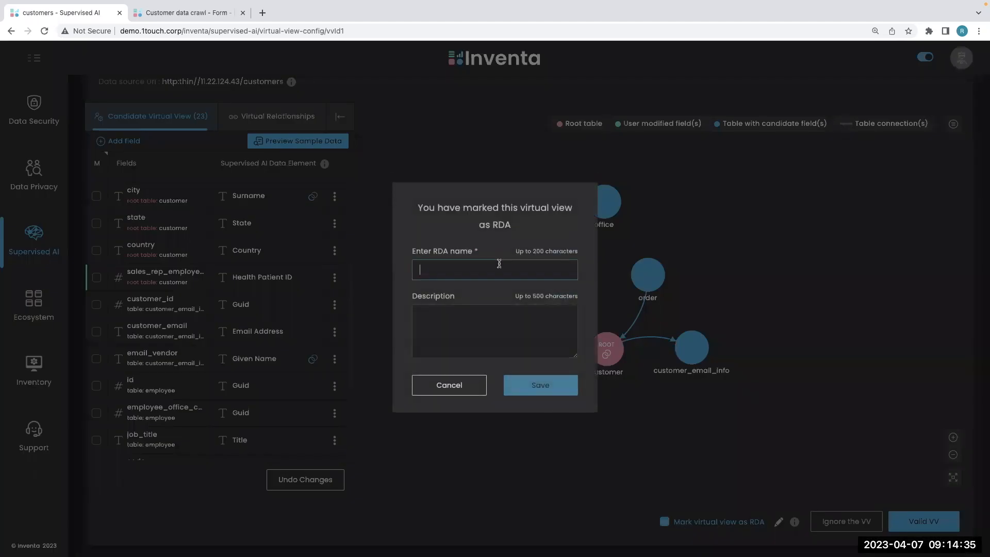
pyautogui.write('E')
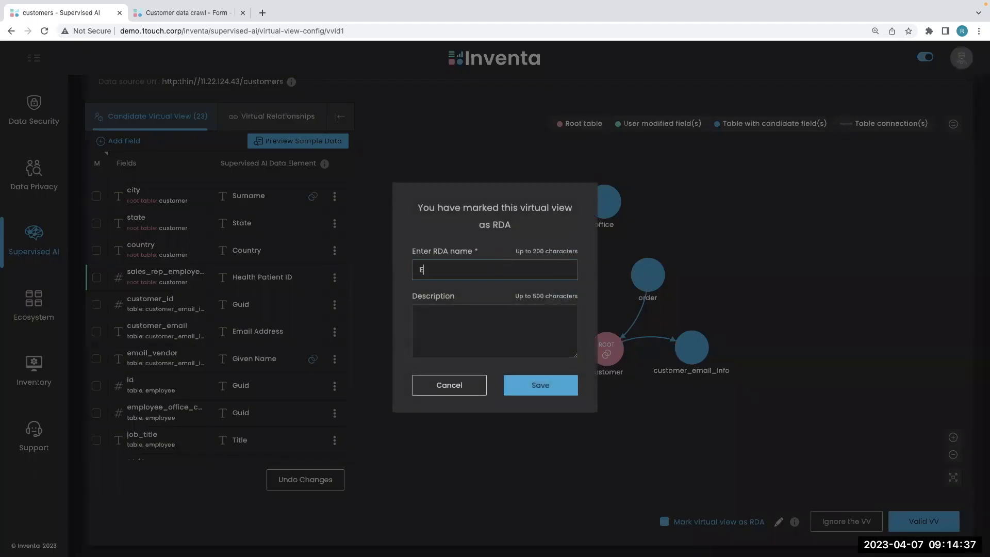
pyautogui.write('uropean Subsidiary')
pyautogui.click(523, 334)
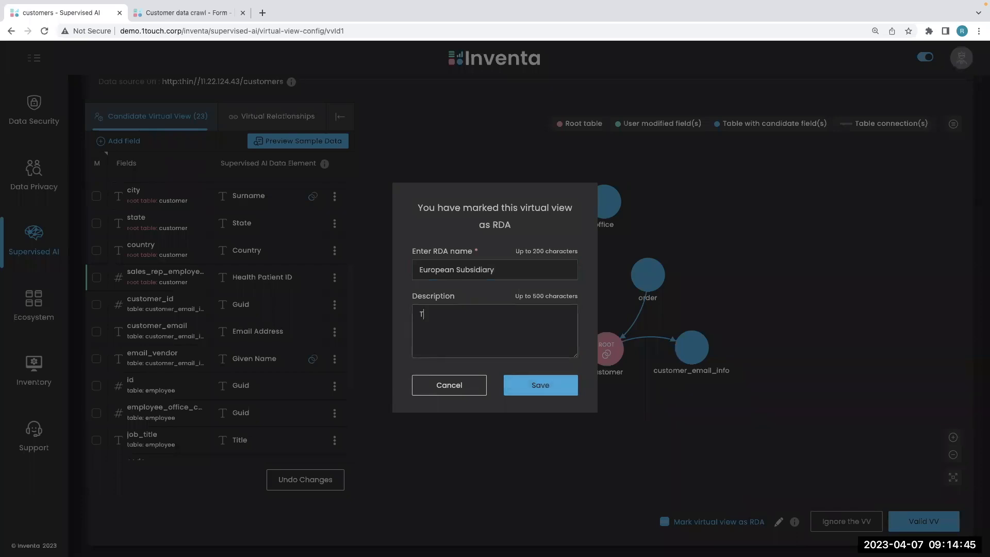
pyautogui.write('Table containing EMEA customers')
pyautogui.click(529, 385)
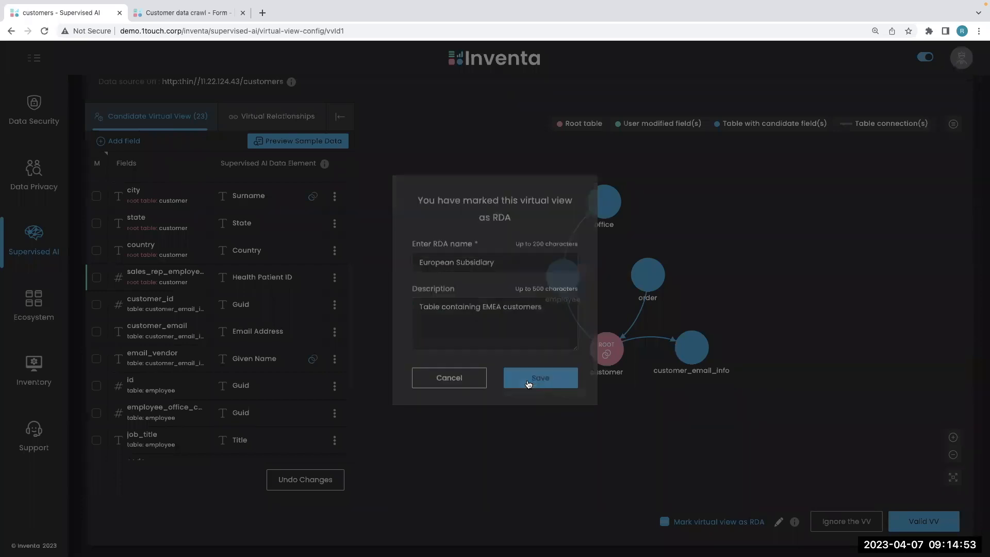
pyautogui.click(926, 522)
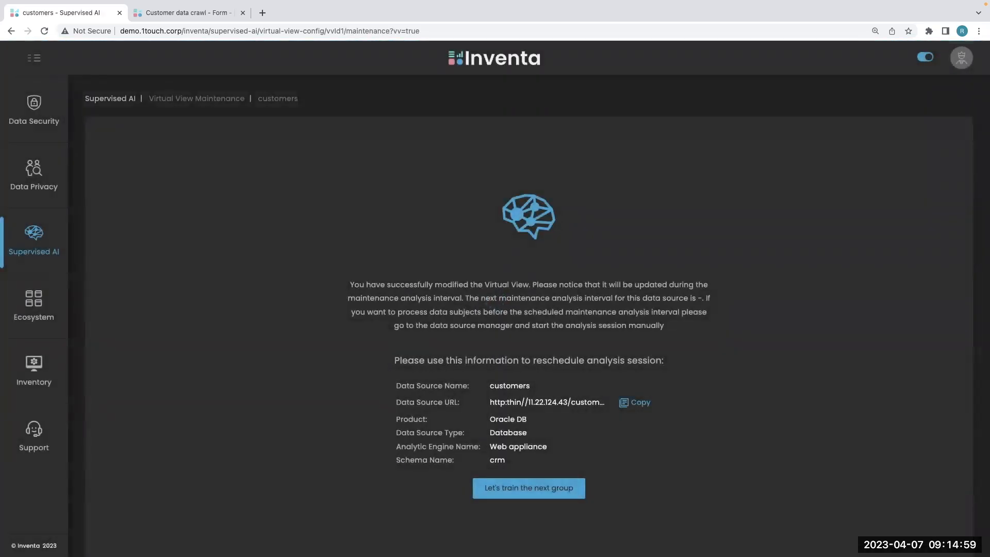
# Step: Switch to the Customer data crawl page and open the Customers Europe asset from Data Asset Management for editing
pyautogui.click(211, 19)
pyautogui.click(22, 62)
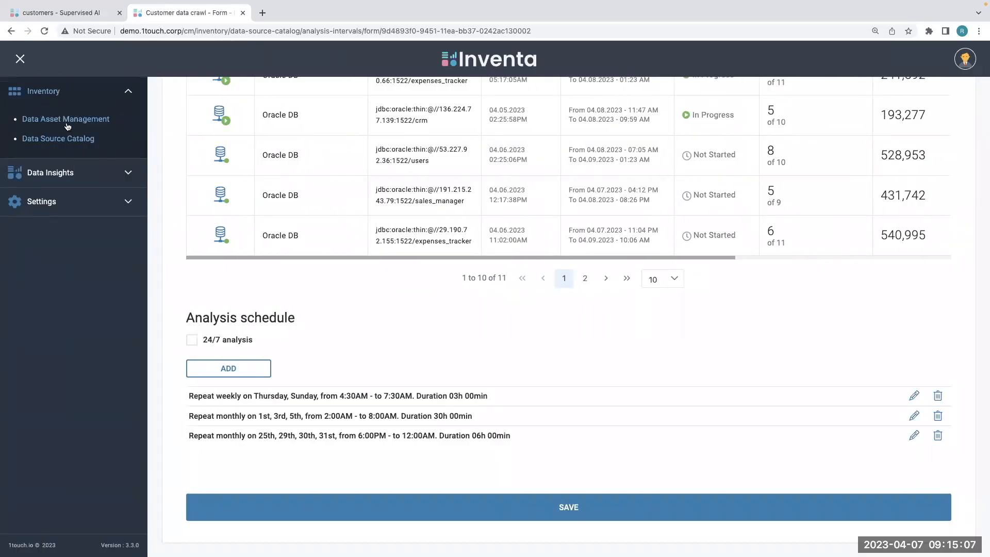
pyautogui.click(67, 121)
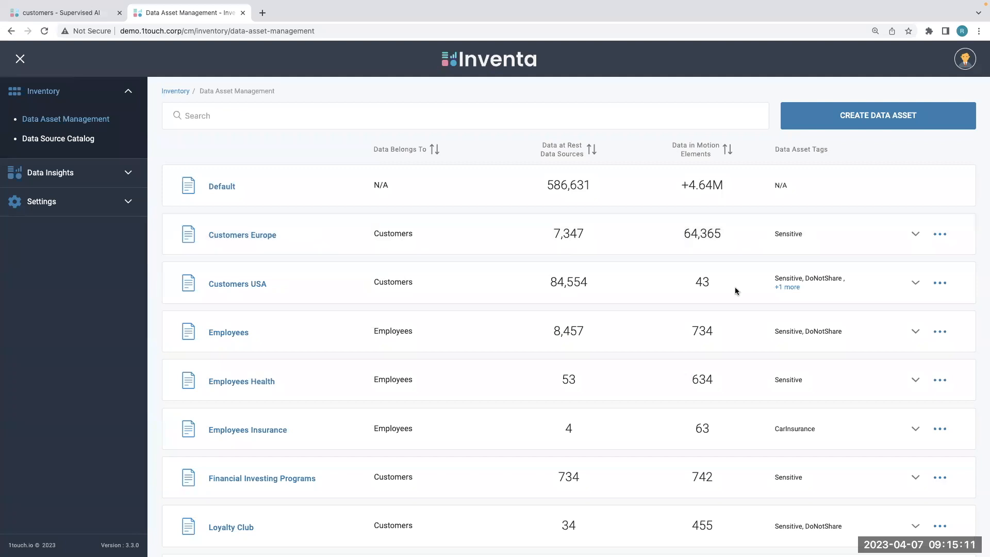
pyautogui.click(941, 236)
pyautogui.click(856, 255)
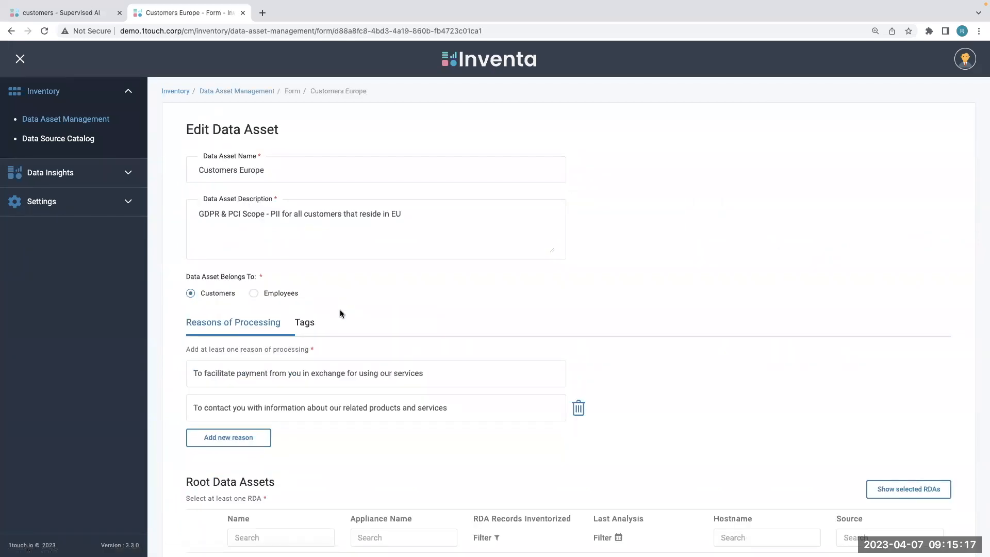
# Step: Review the root data assets, processing reasons and tags of Customers Europe, and return to the data asset list
pyautogui.scroll(-5, 259, 367)
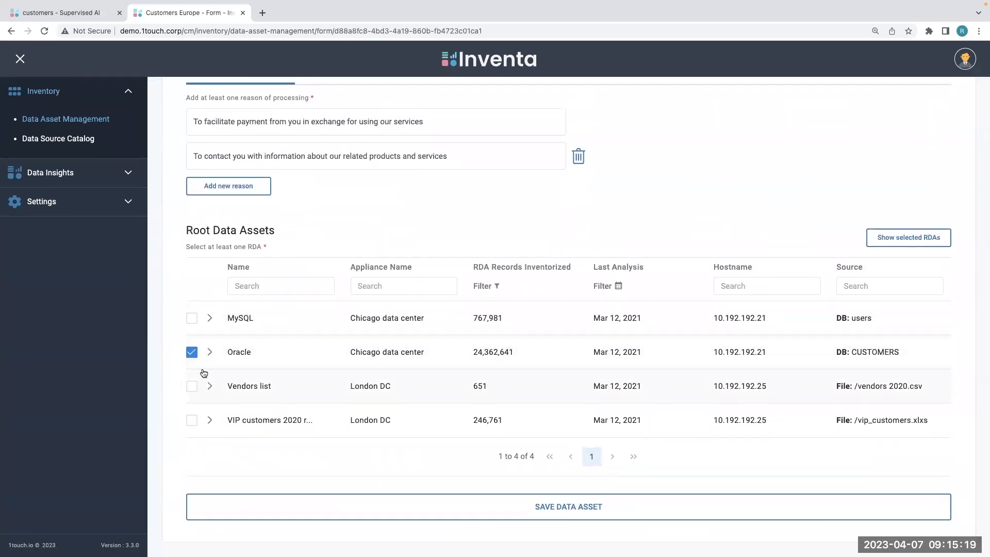
pyautogui.scroll(5, 206, 361)
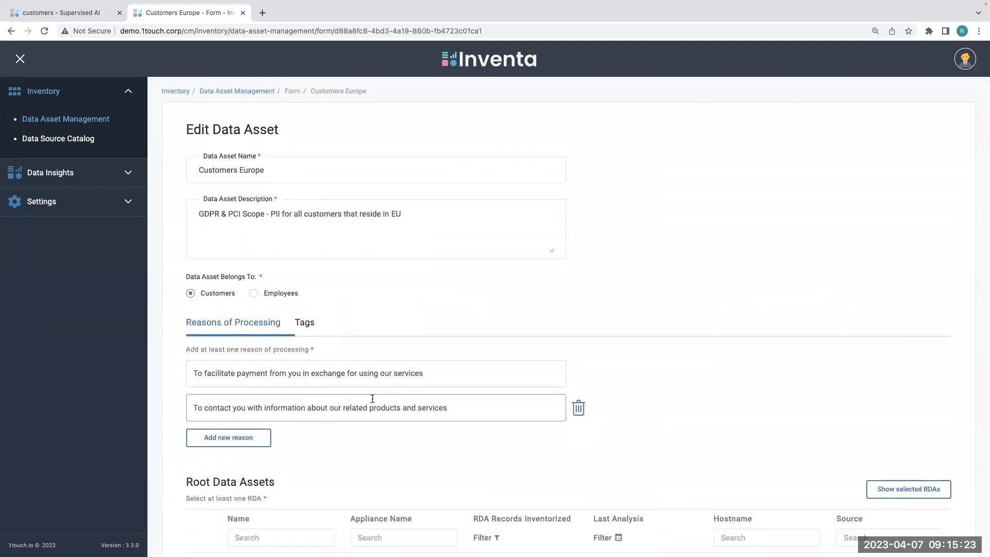
pyautogui.click(305, 323)
pyautogui.scroll(-2, 333, 472)
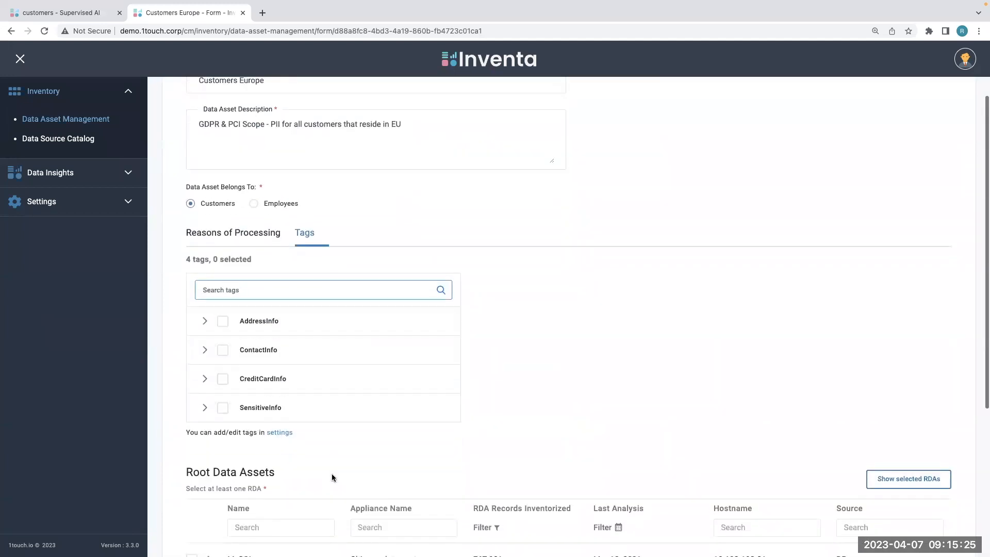
pyautogui.scroll(3, 309, 330)
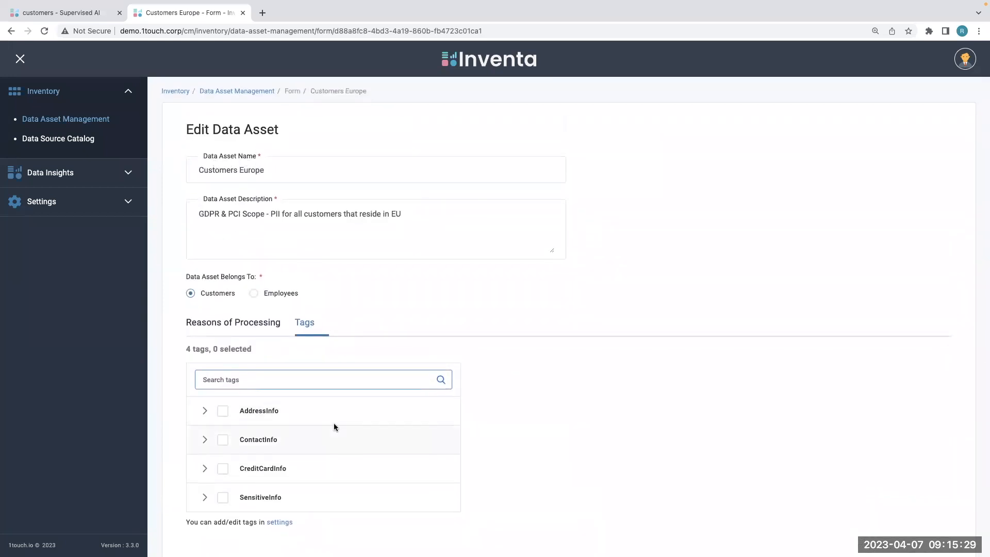
pyautogui.scroll(-2, 334, 436)
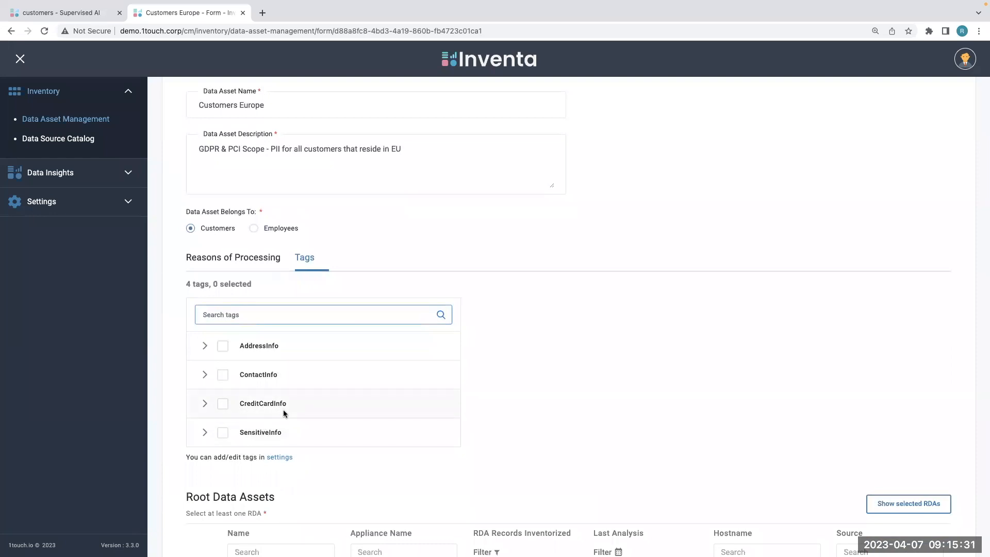
pyautogui.scroll(2, 335, 217)
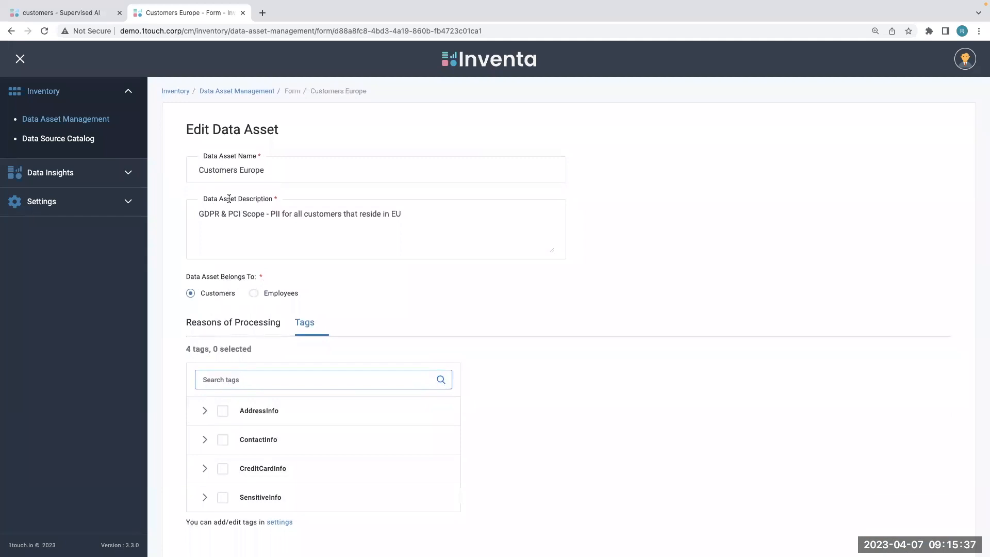
pyautogui.click(235, 96)
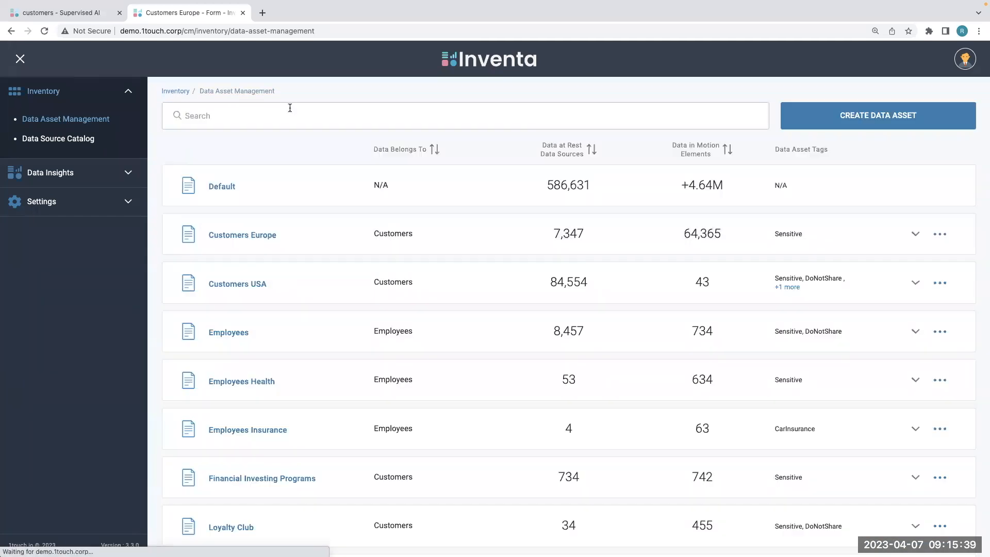